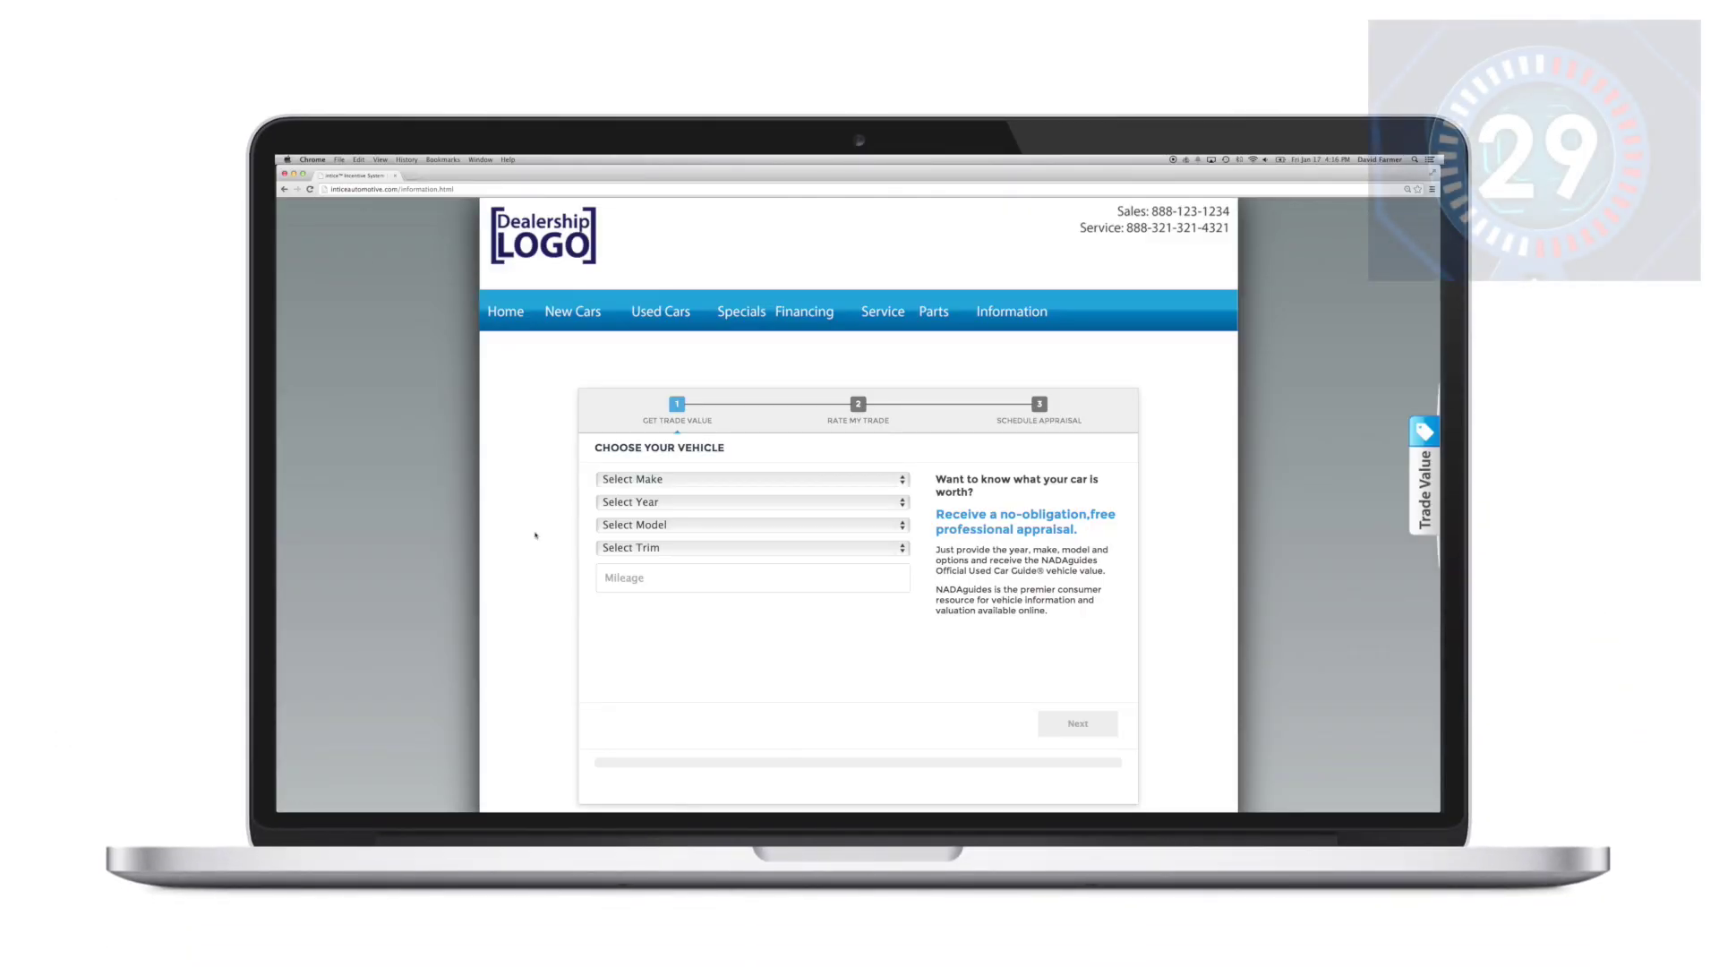
- Choose Honda, 2012, ACCORD-V6 and Sedan 4D EX as the trade-in vehicle, then begin the mileage
left_click(832, 479)
left_click(732, 680)
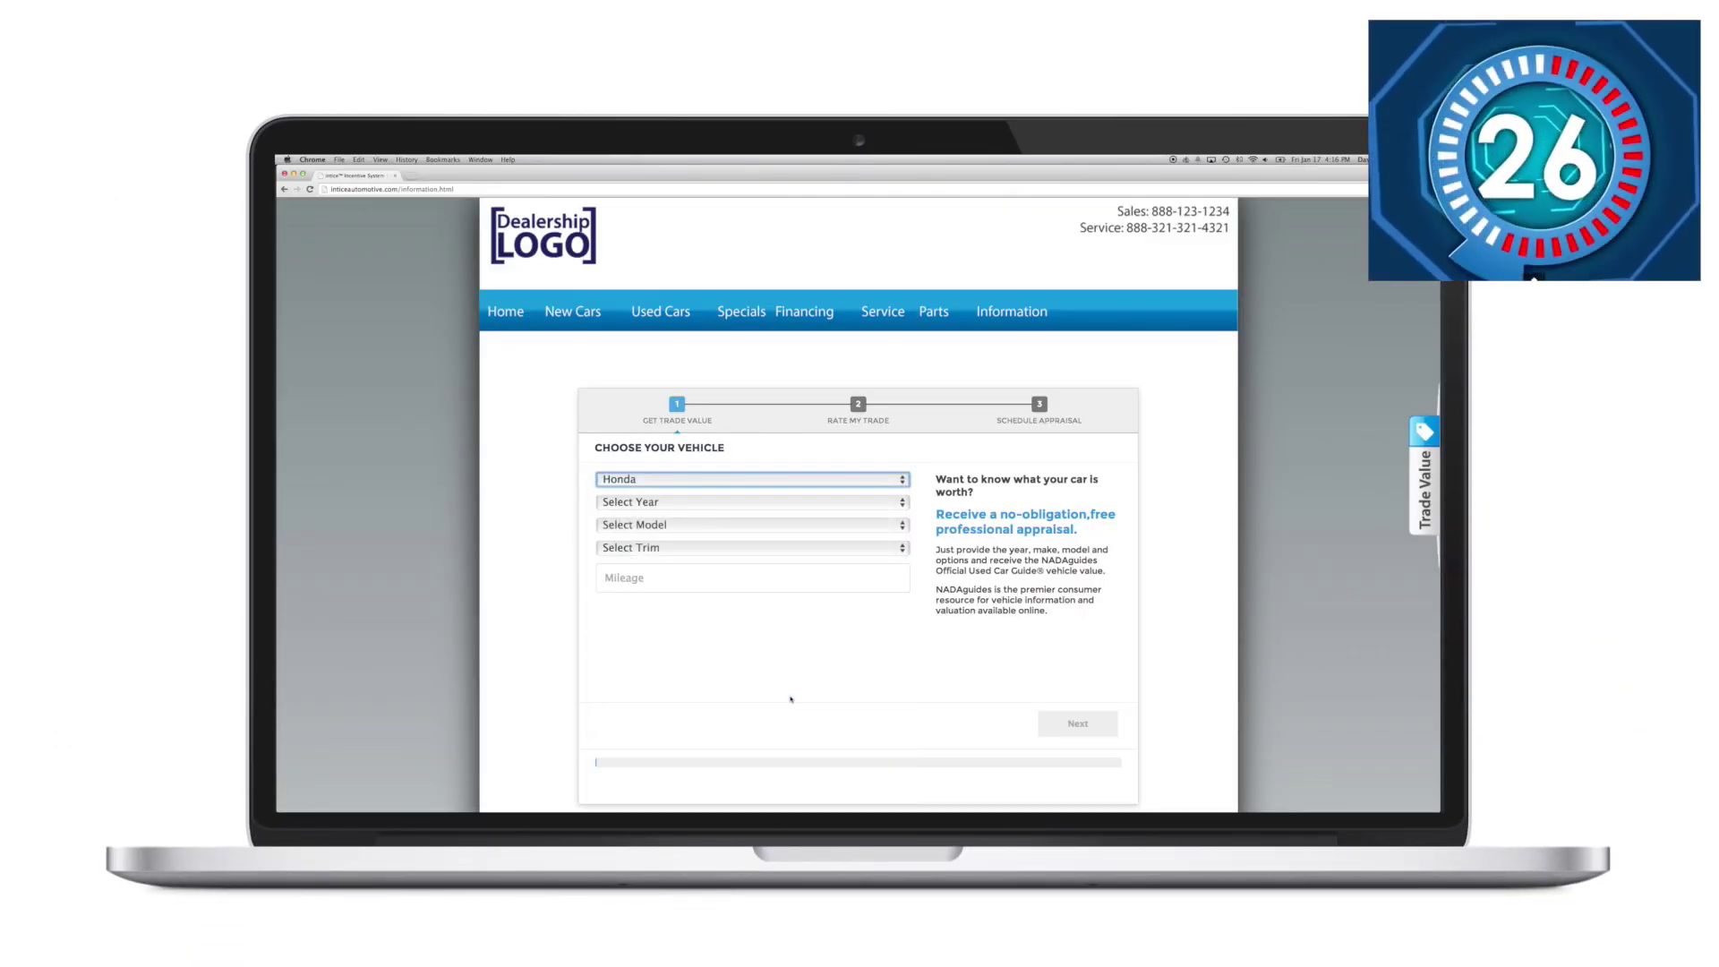
left_click(703, 503)
left_click(702, 524)
left_click(698, 569)
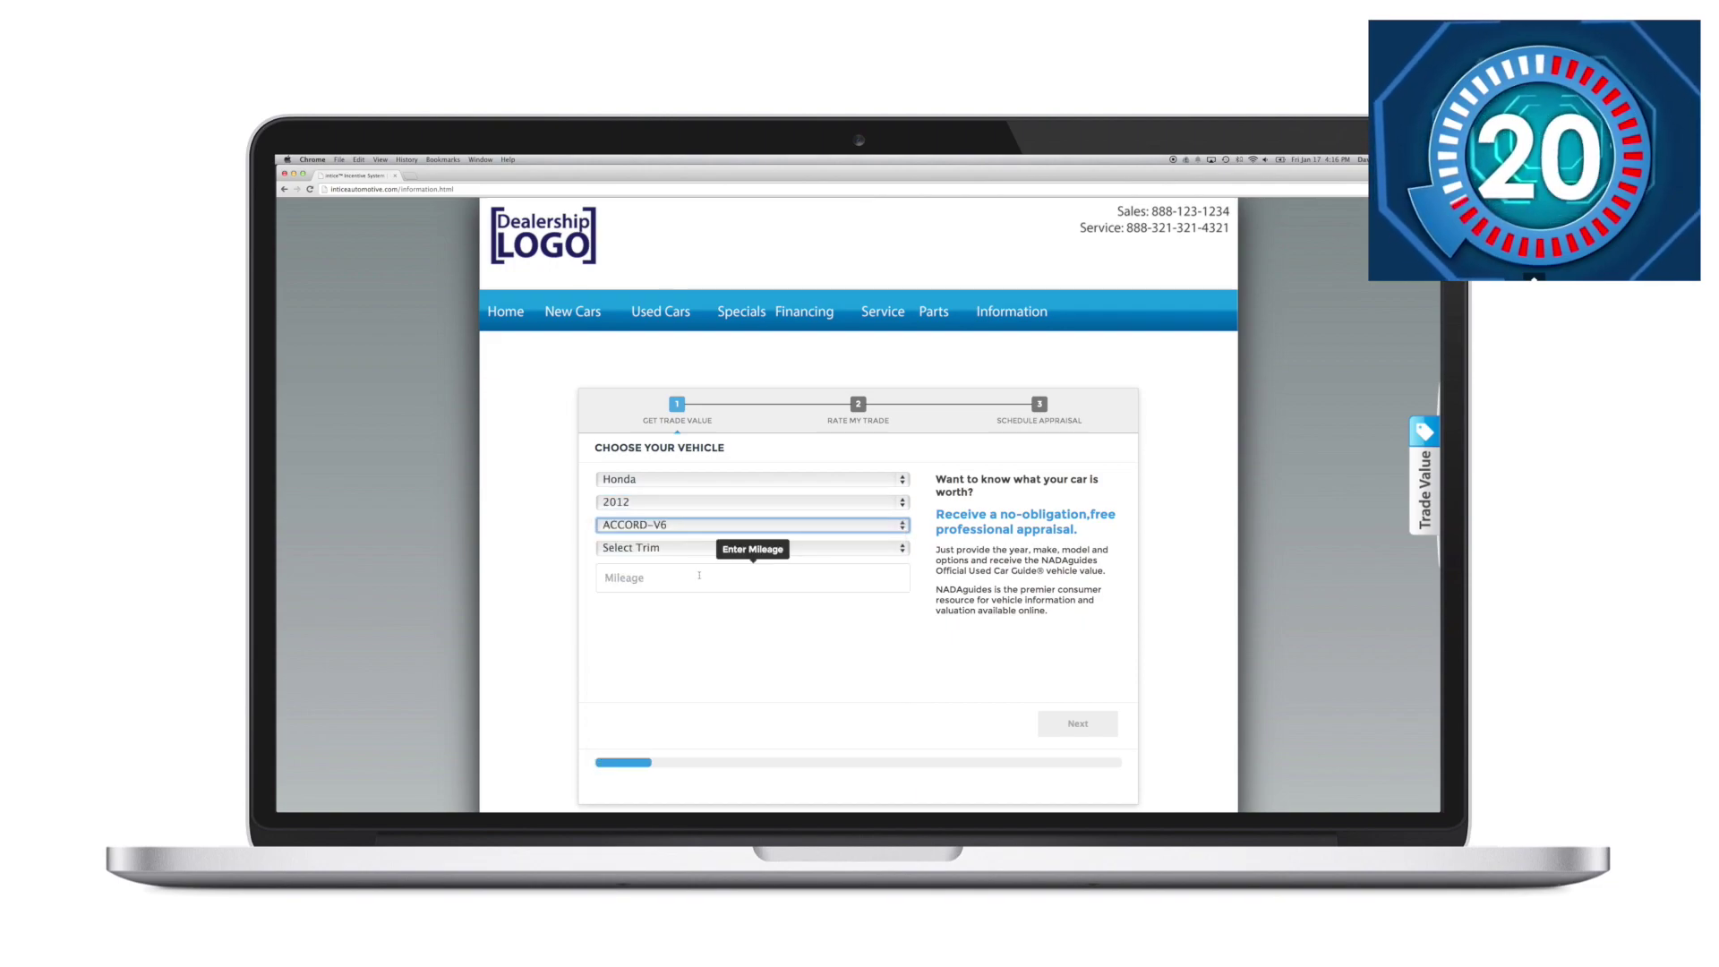
left_click(632, 576)
left_click(699, 579)
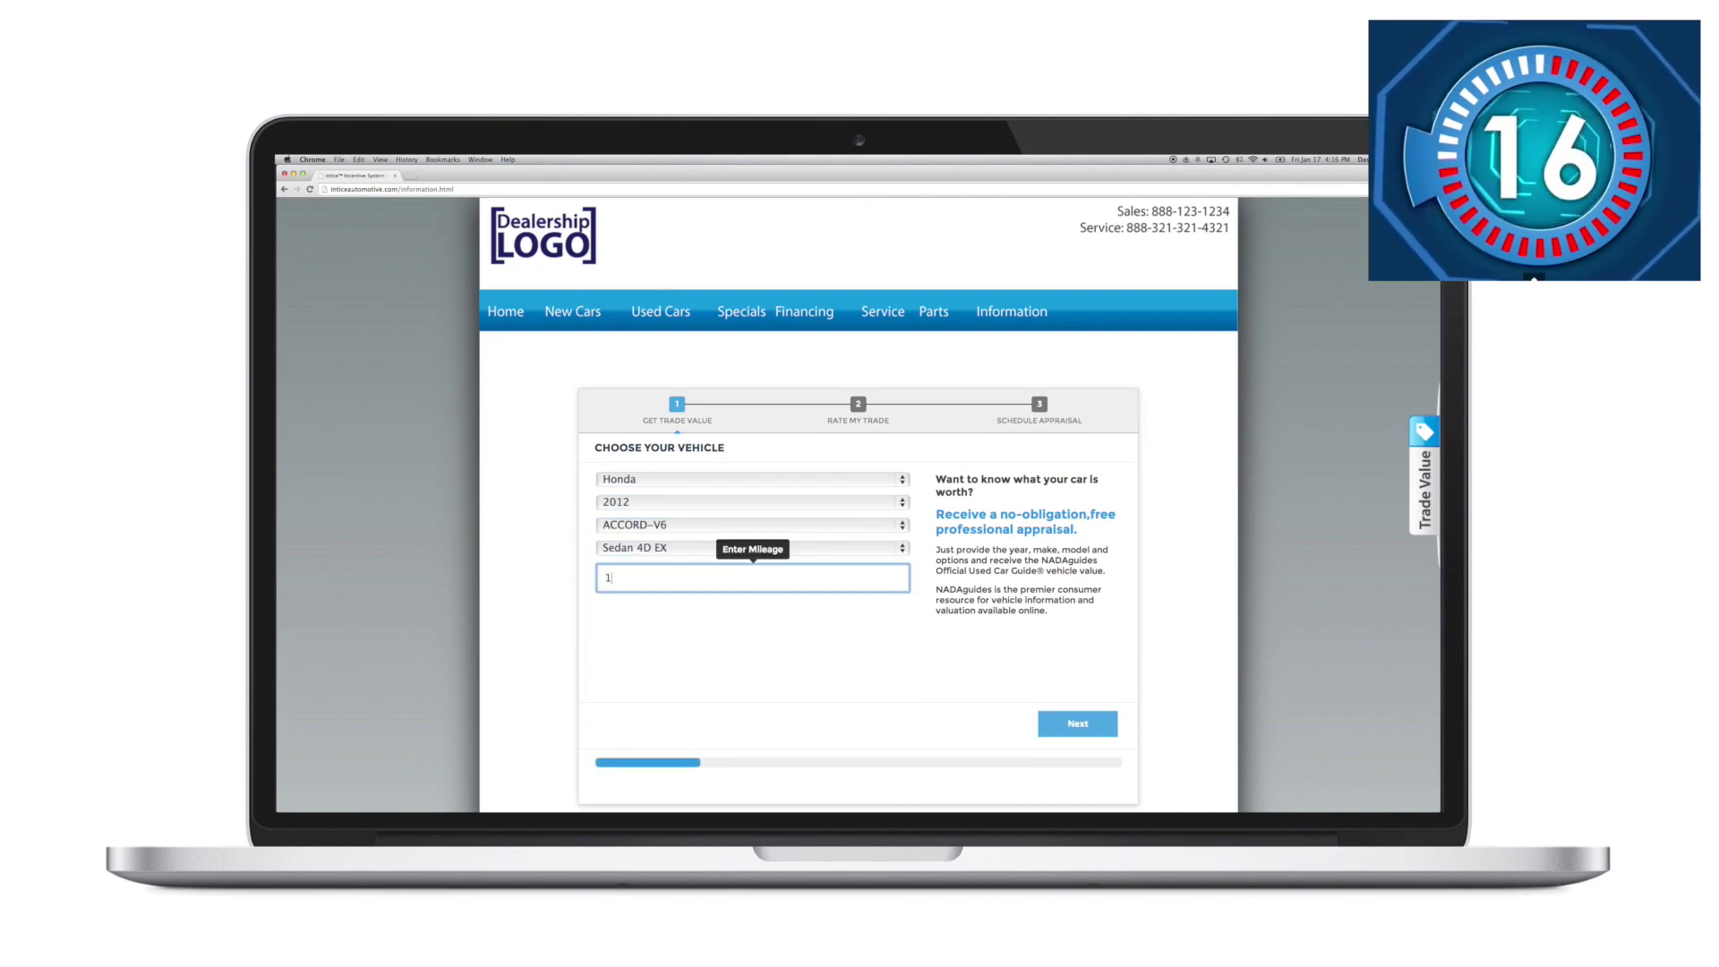
type("12378")
- Rate interior and mechanical condition five stars and submit the ratings for the trade-in report
key("Return")
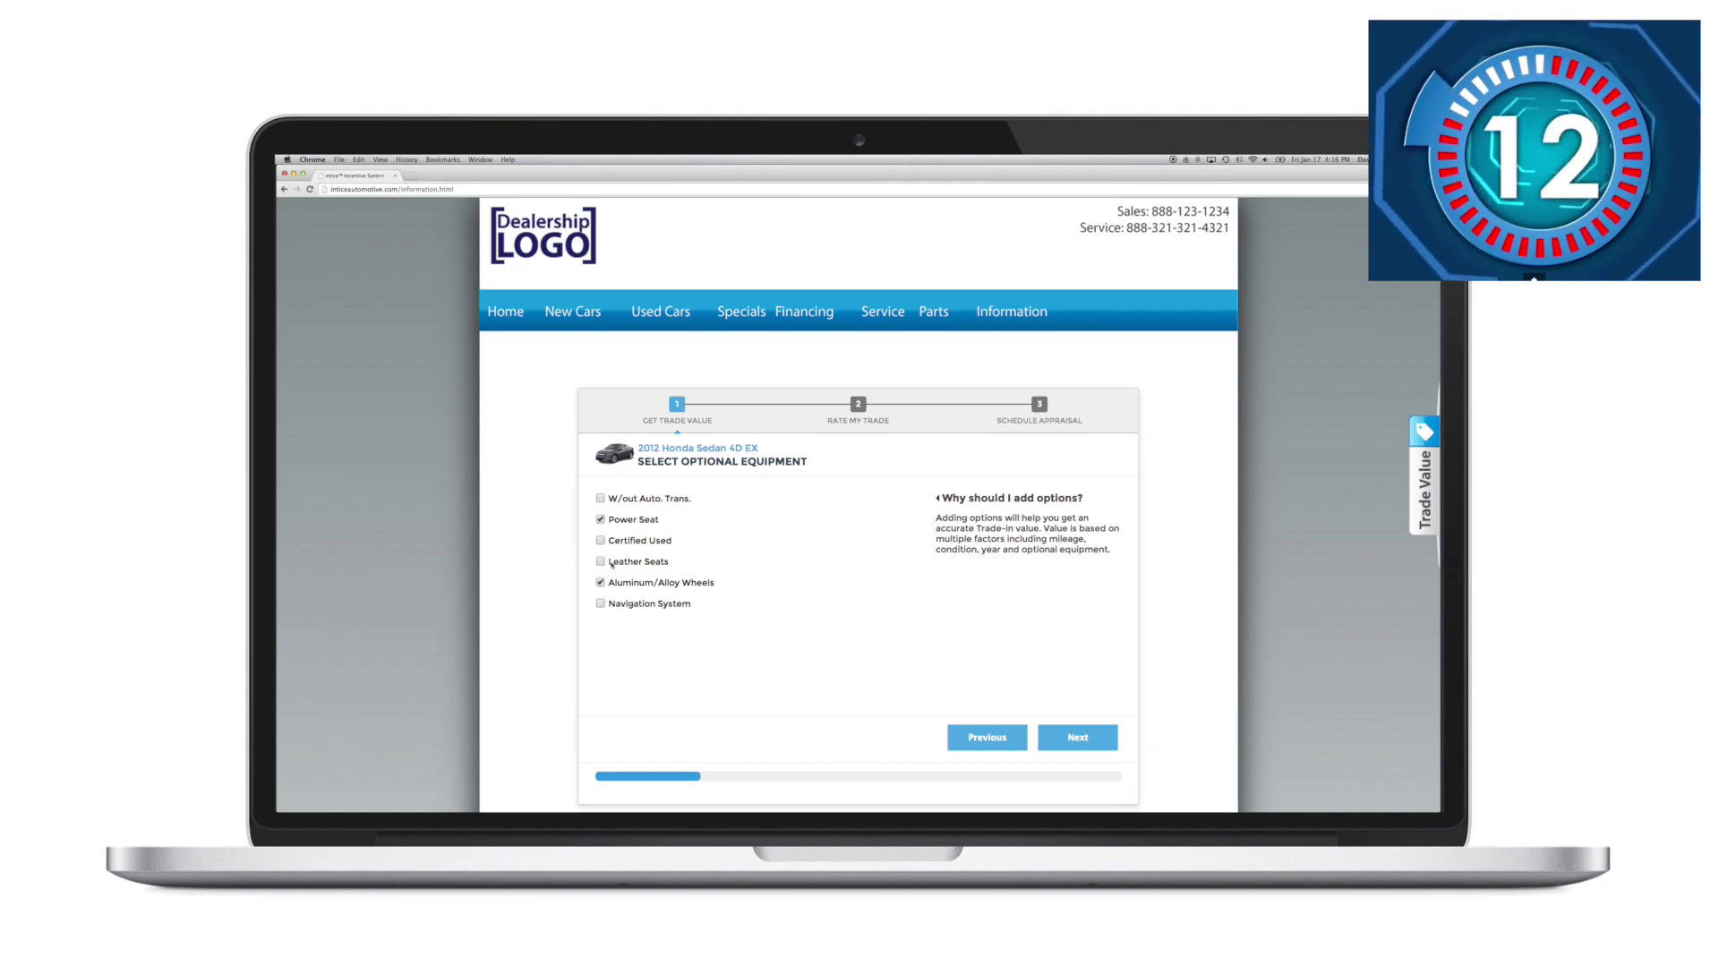
key("Return")
left_click(863, 501)
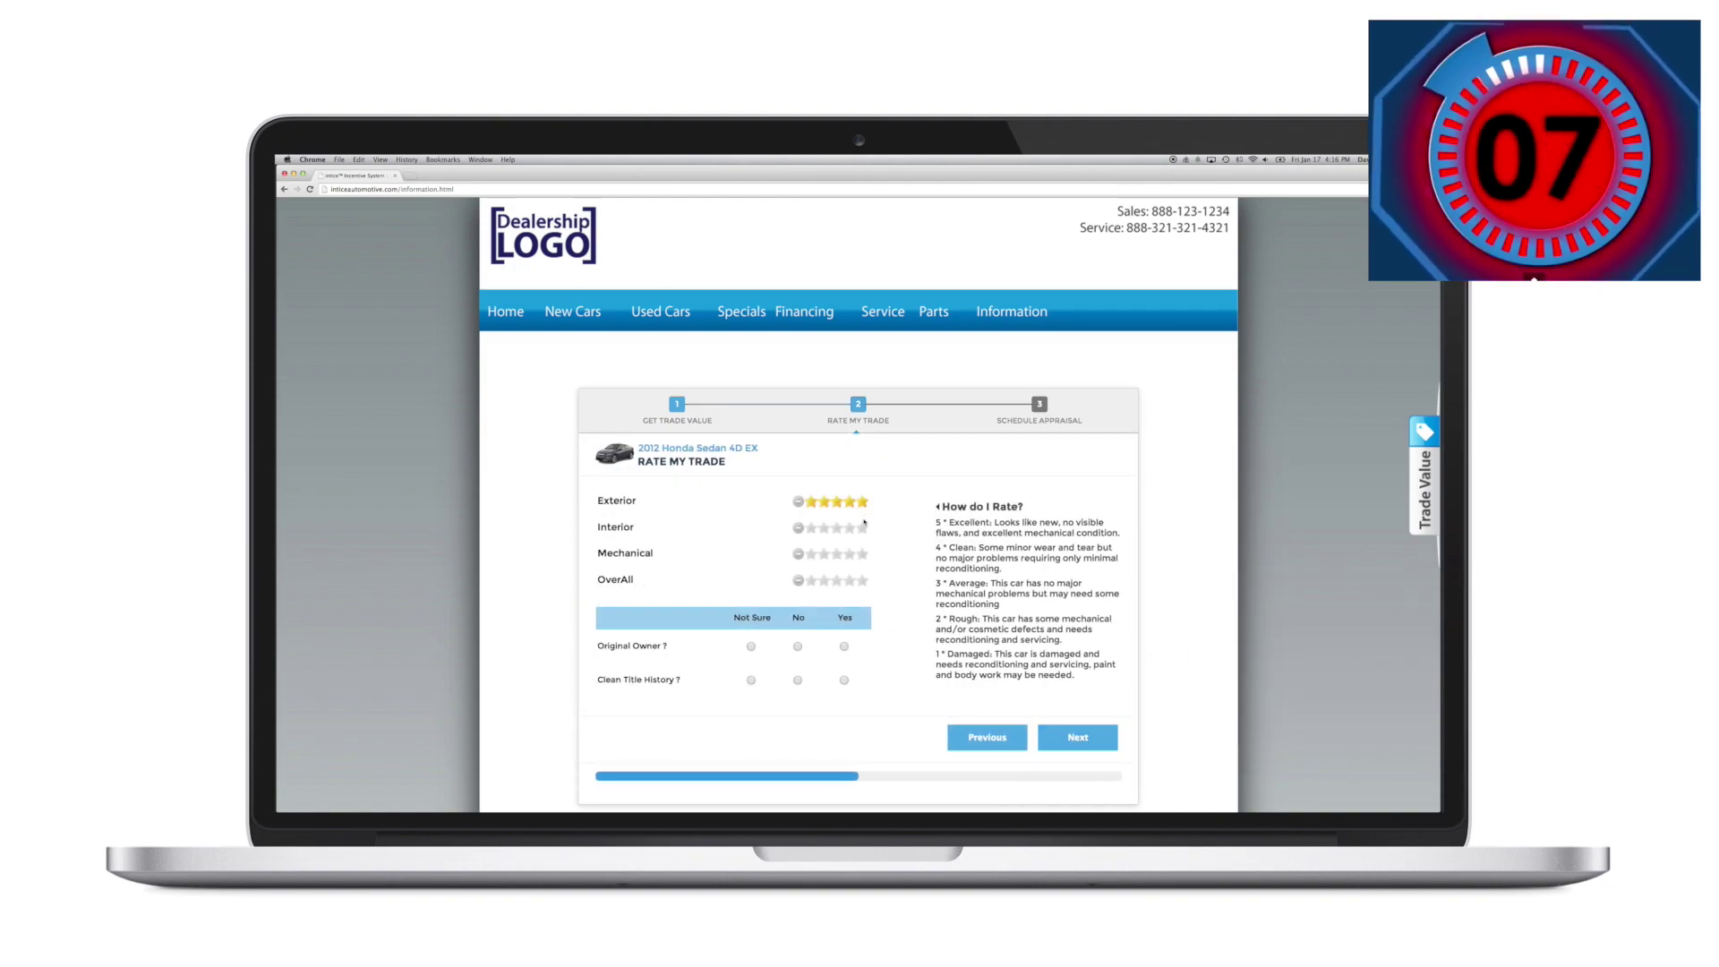
left_click(865, 555)
left_click(1078, 737)
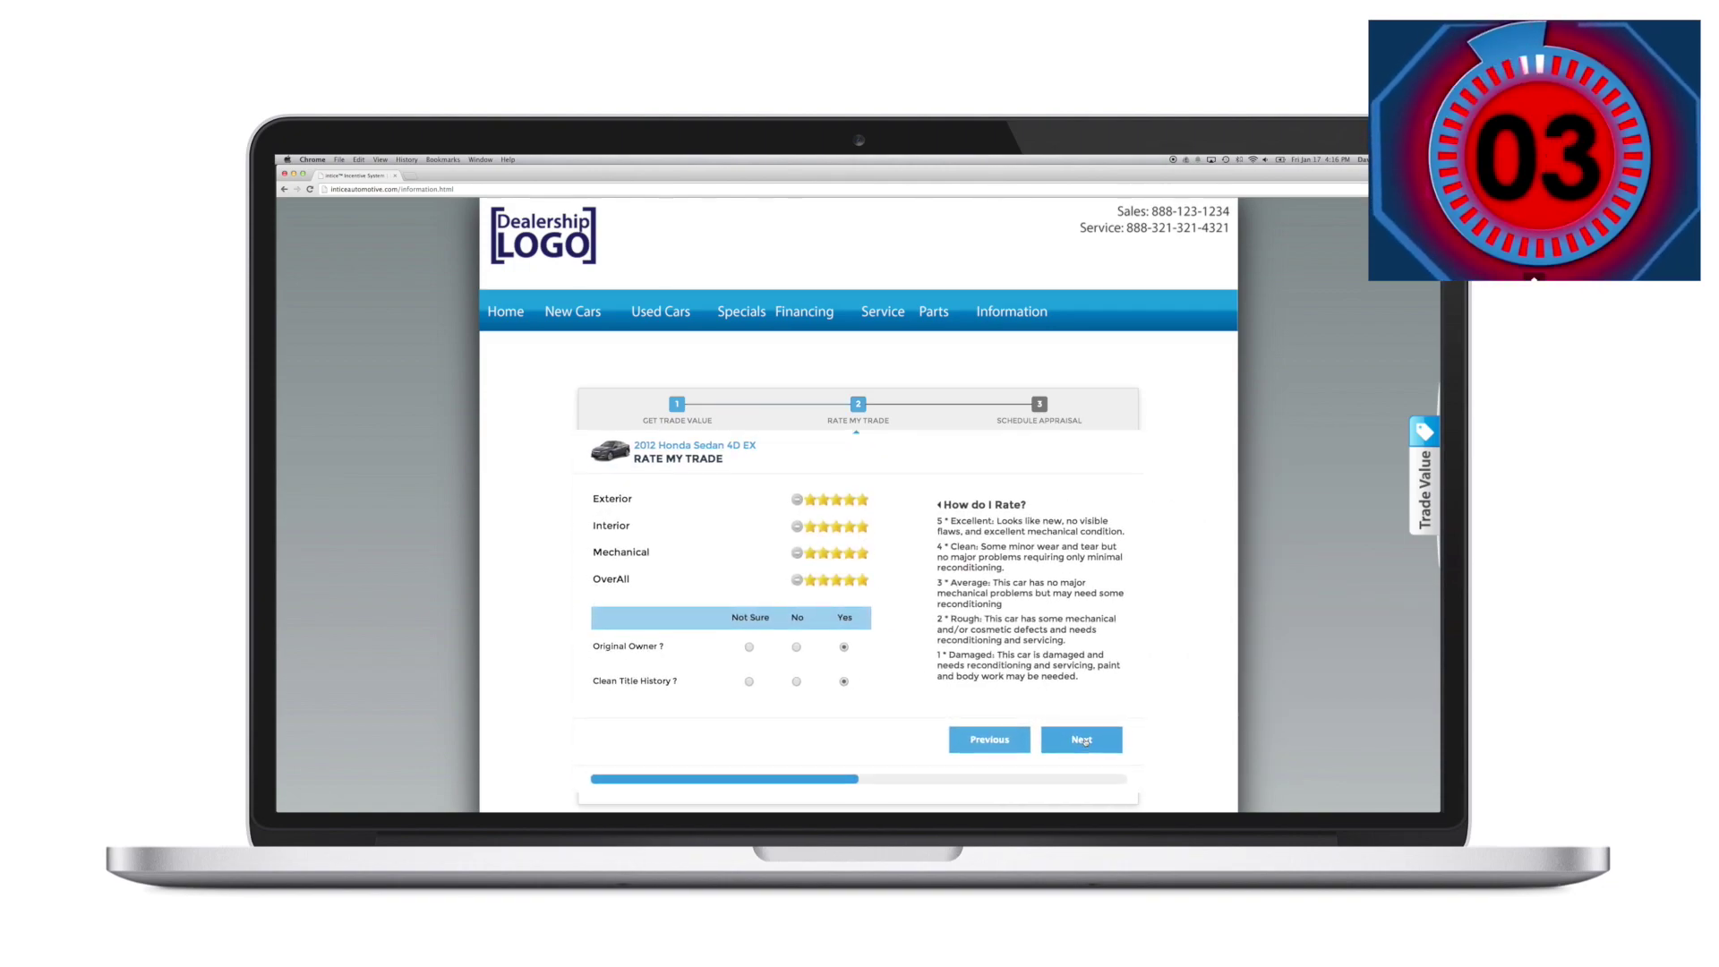